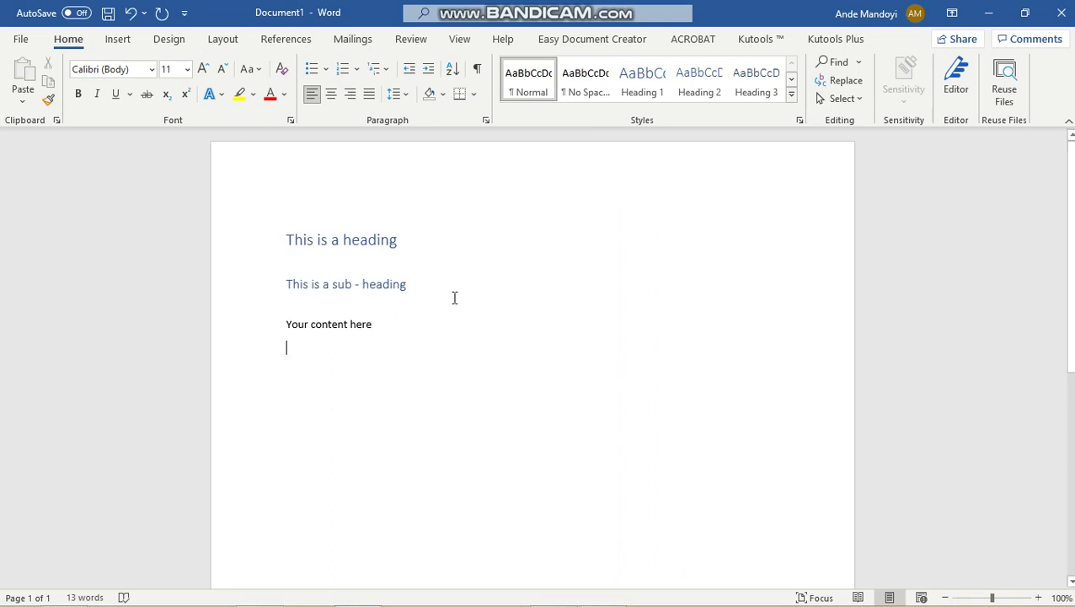
# - Show the References ribbon and check the bibliography style, leaving it at IEEE
pyautogui.moveTo(266, 243)
pyautogui.click(283, 42)
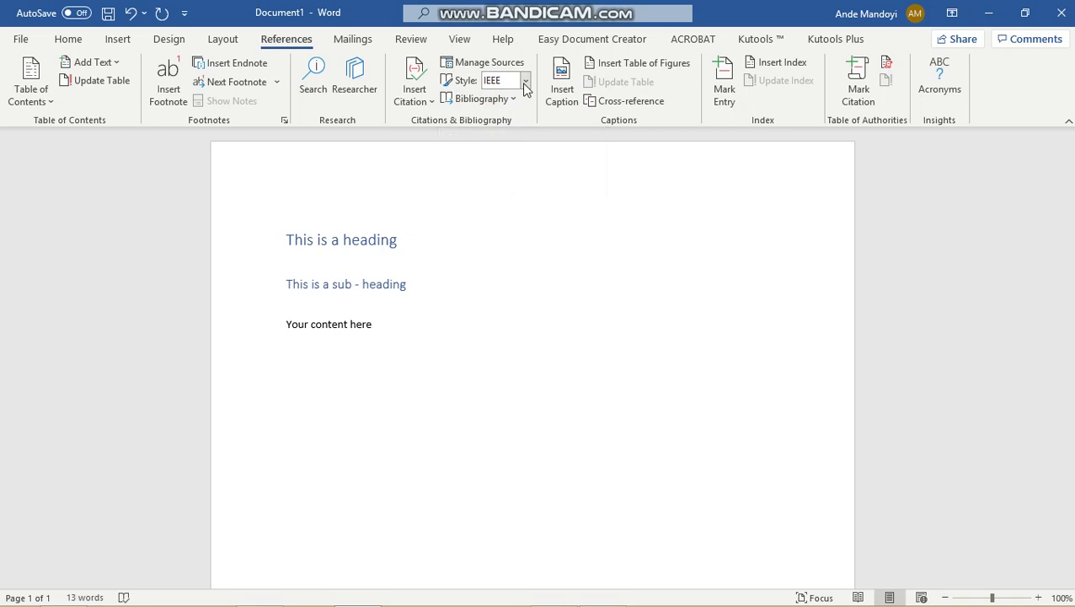
pyautogui.click(525, 81)
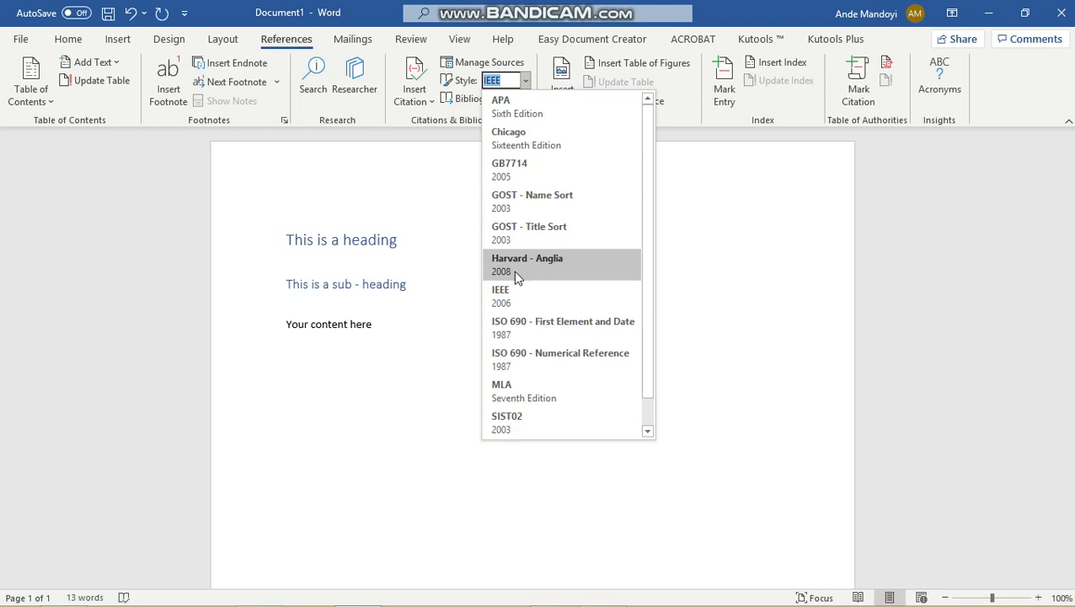
pyautogui.click(408, 141)
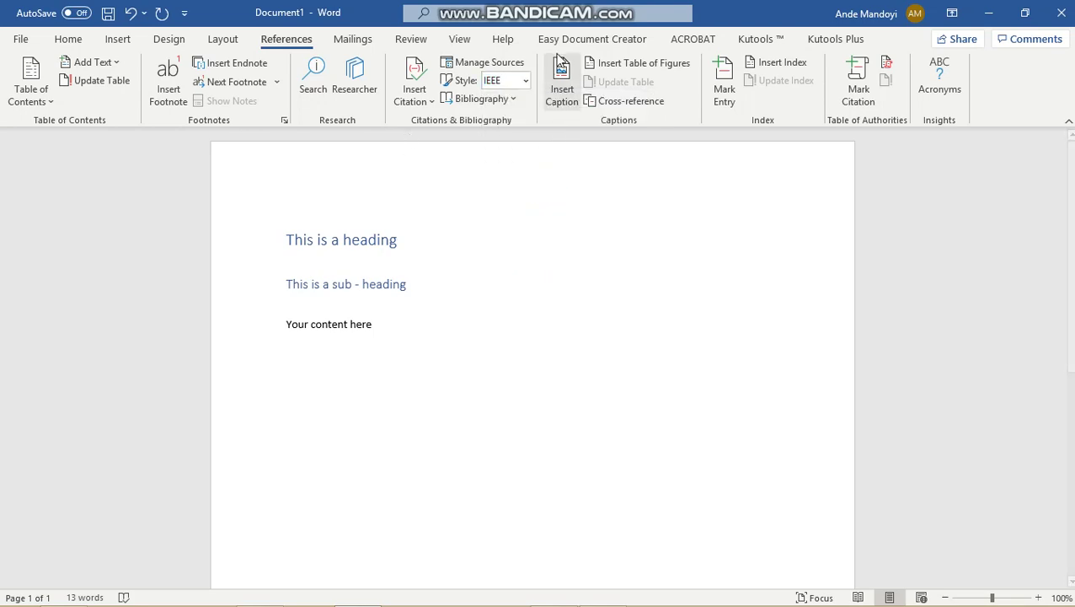
# - Start a new source in Source Manager with Journal Article as its type
pyautogui.click(469, 64)
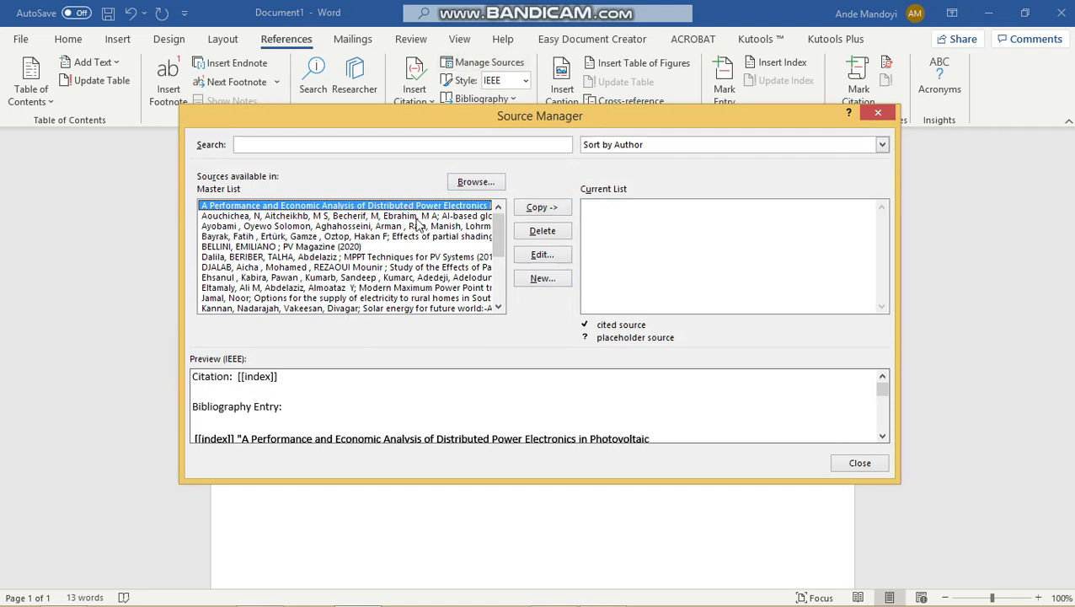
pyautogui.click(542, 278)
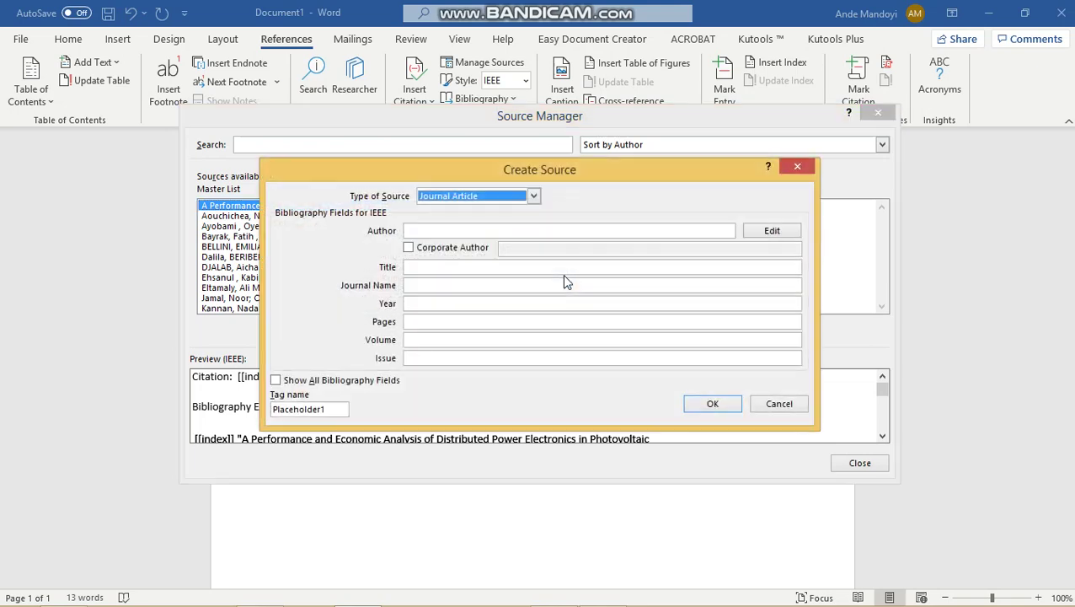
pyautogui.click(510, 199)
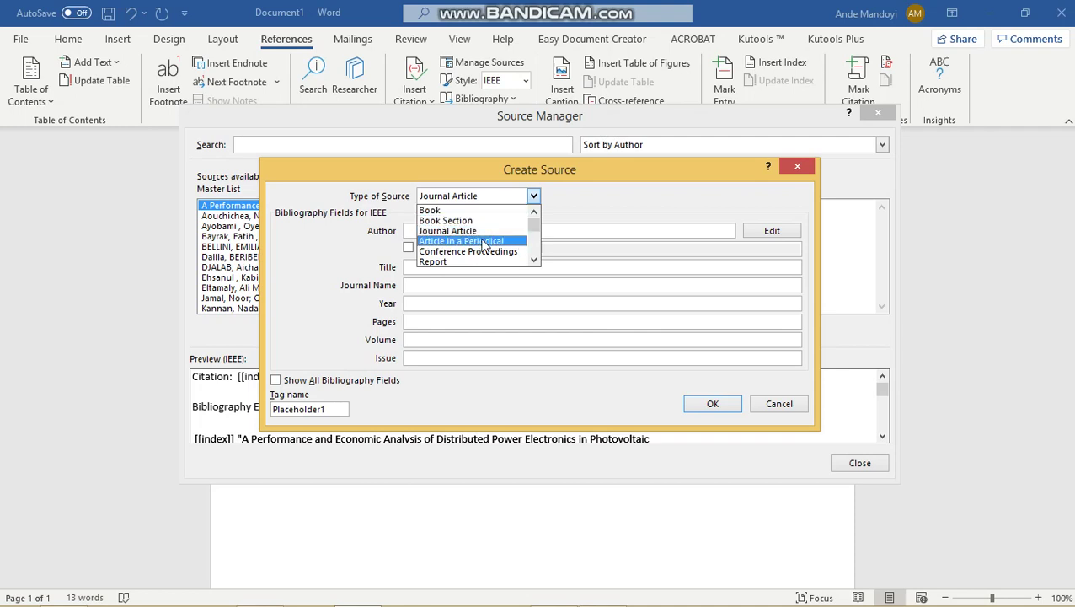
pyautogui.click(534, 261)
pyautogui.click(533, 261)
pyautogui.click(534, 262)
pyautogui.click(534, 261)
pyautogui.click(533, 261)
pyautogui.click(533, 261)
pyautogui.click(533, 261)
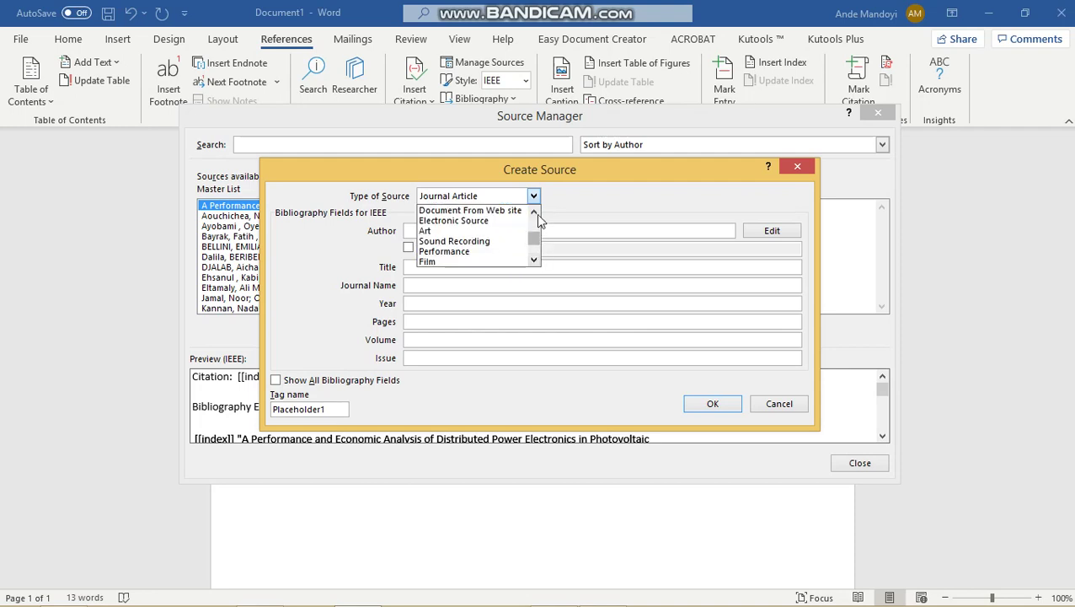
pyautogui.click(533, 211)
pyautogui.click(533, 211)
pyautogui.click(533, 211)
pyautogui.click(534, 211)
pyautogui.click(533, 211)
pyautogui.click(534, 211)
pyautogui.click(534, 211)
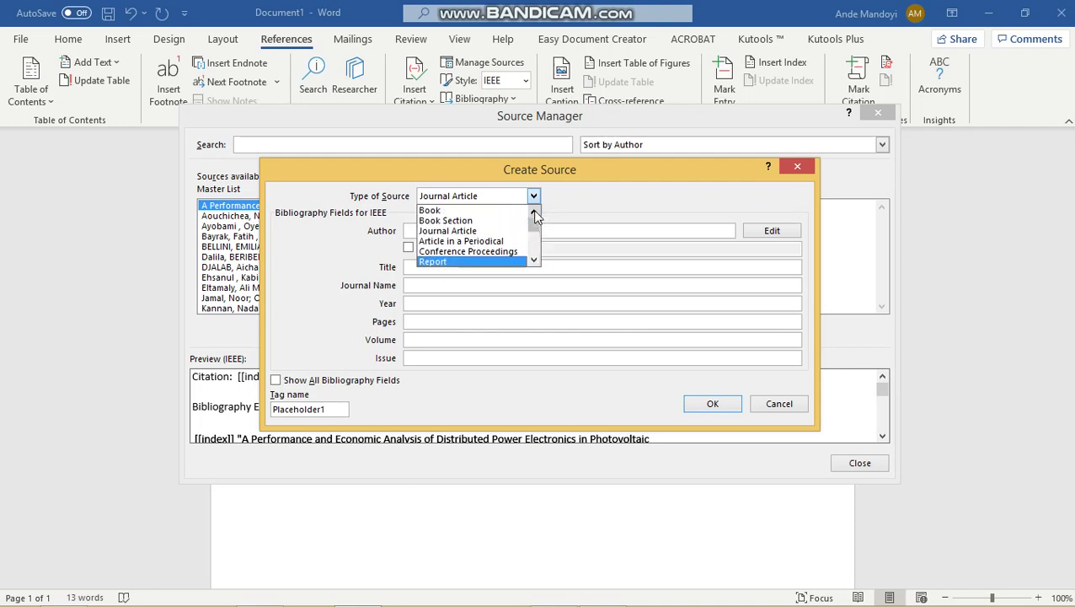
pyautogui.click(485, 231)
# - Add two author names to the source's Author field and confirm them
pyautogui.click(462, 231)
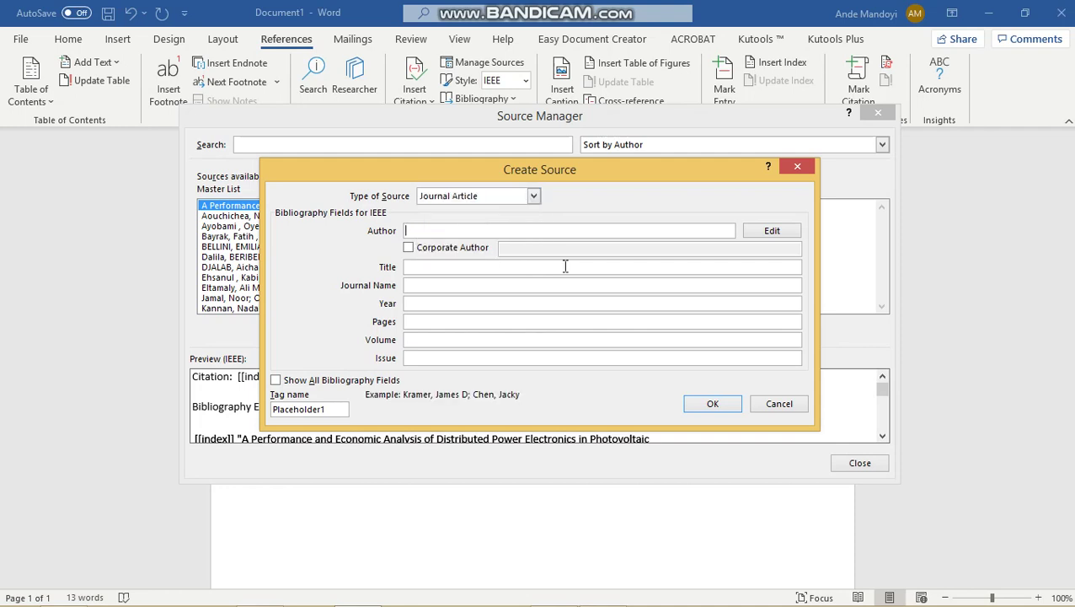
pyautogui.click(787, 235)
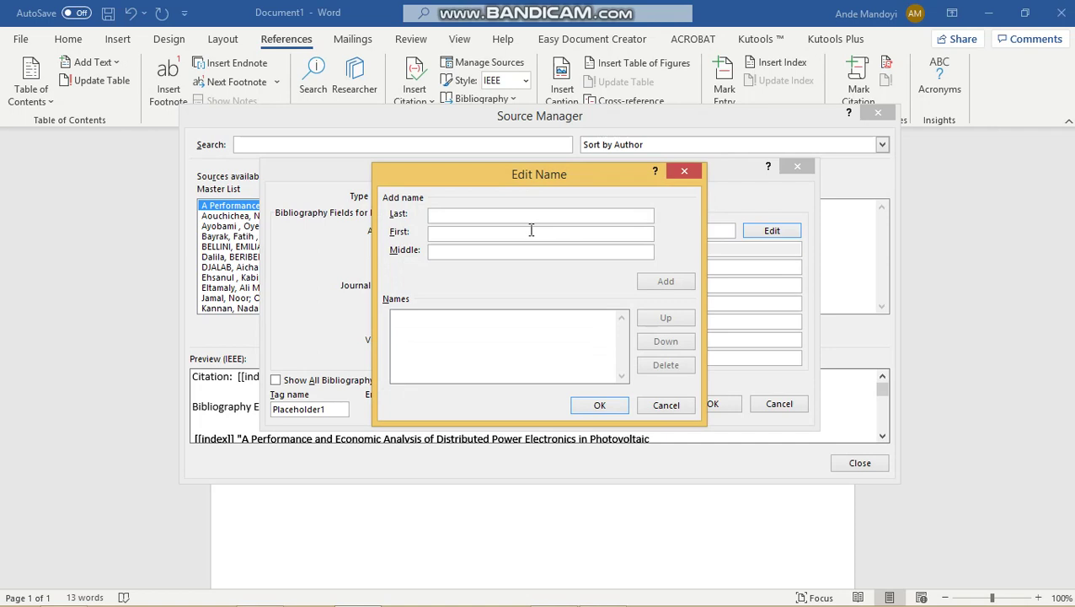
pyautogui.write('Mna')
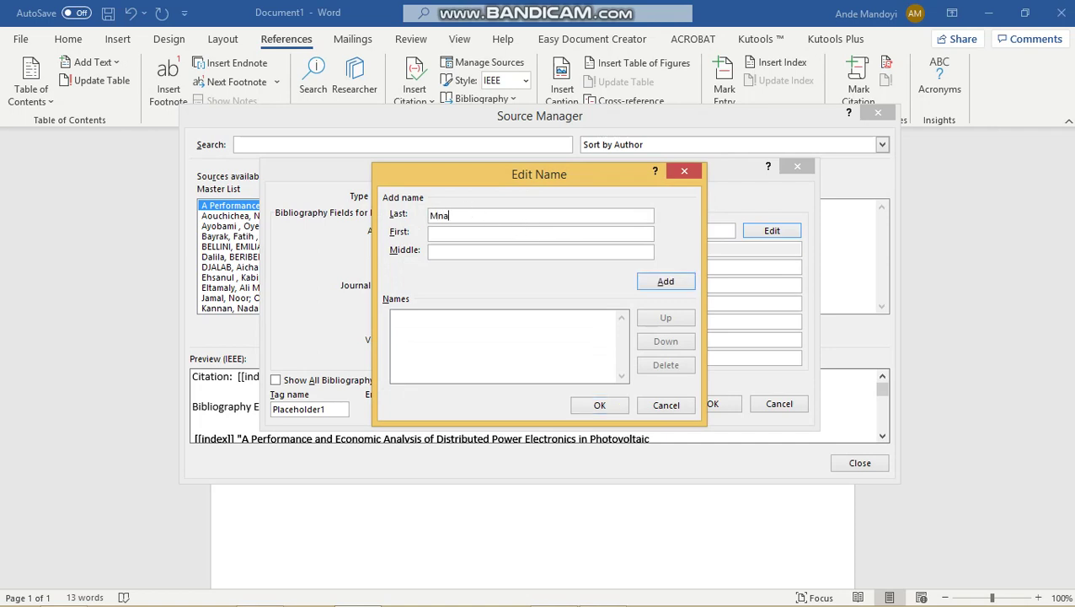
pyautogui.write('ndo')
pyautogui.write('Ande')
pyautogui.click(686, 283)
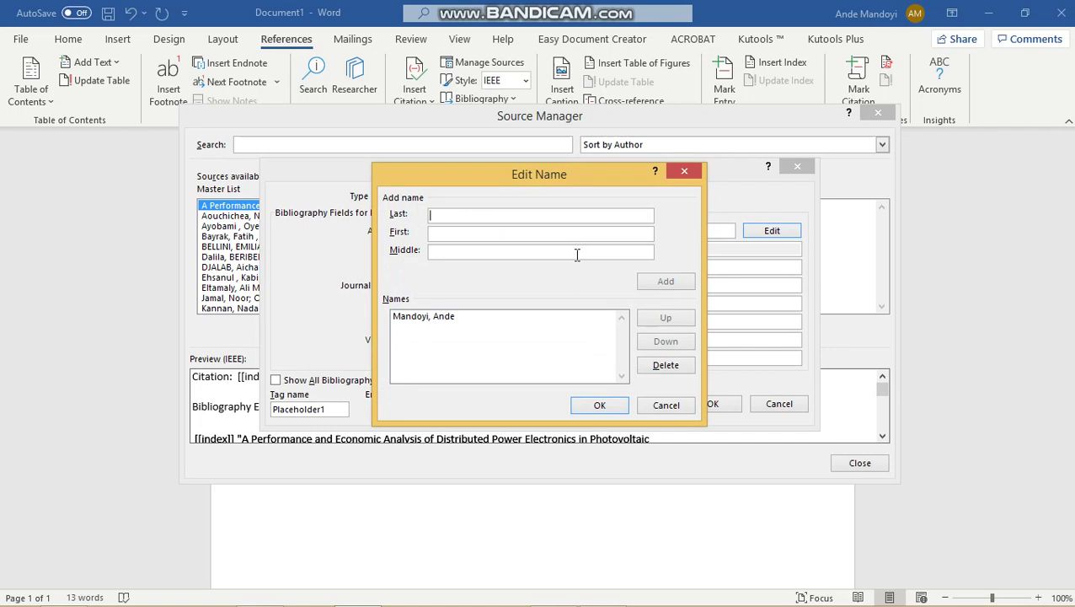
pyautogui.write('Doe')
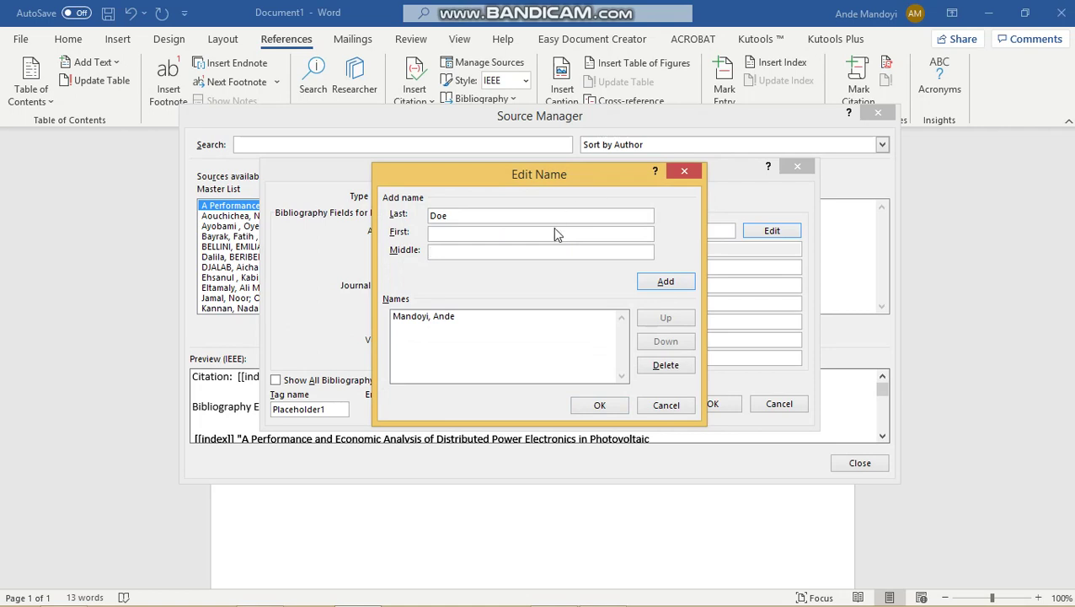
pyautogui.write(', John')
pyautogui.click(665, 280)
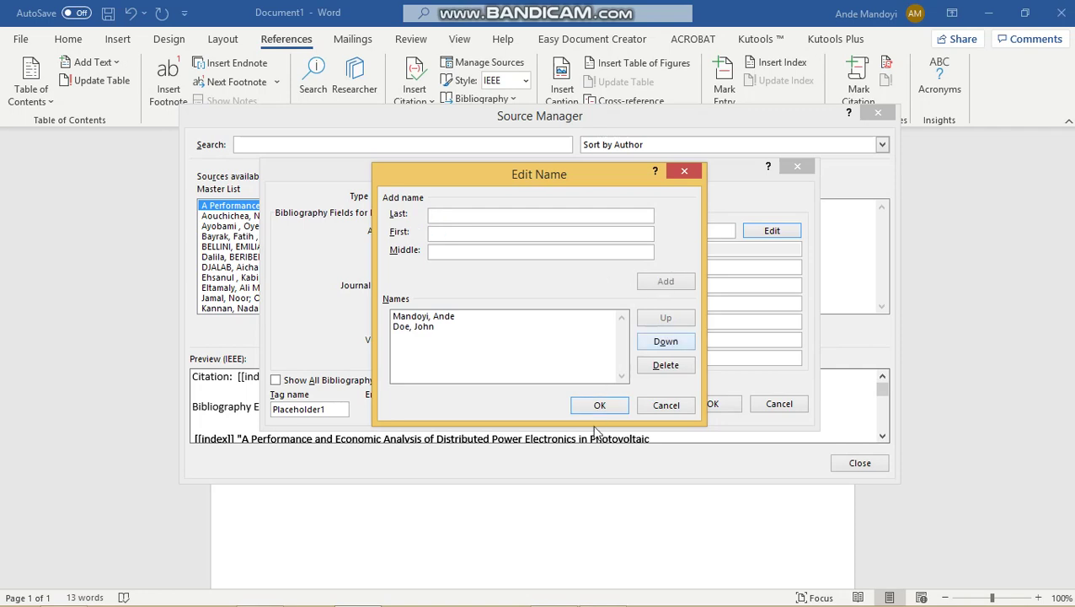
pyautogui.click(609, 405)
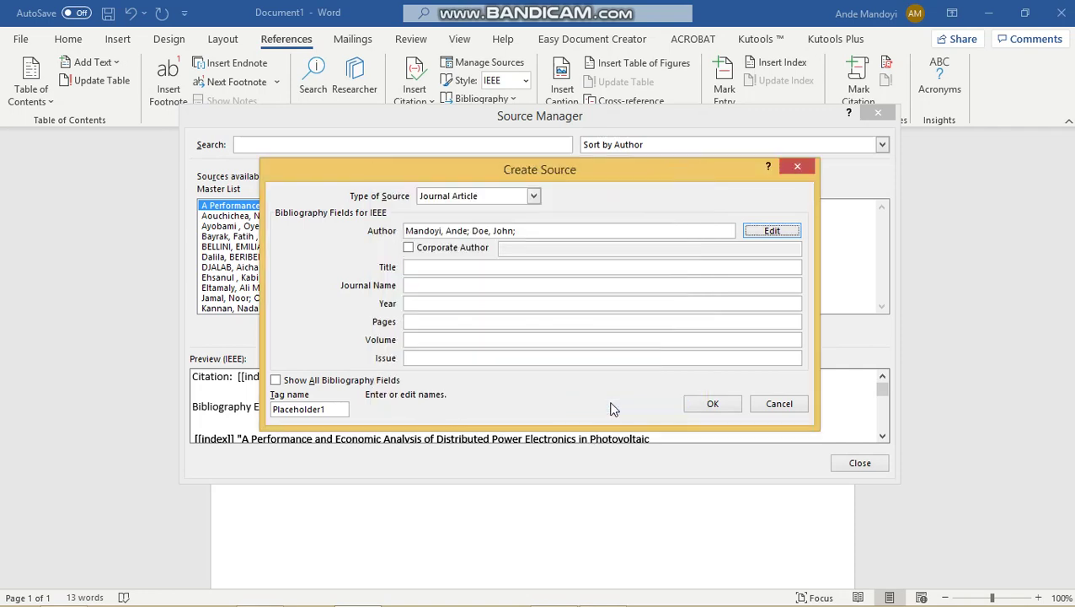
# - Enter title 'How to add references on word', journal 'Journal', year 2021, pages 478-490, volume II, and save
pyautogui.click(424, 268)
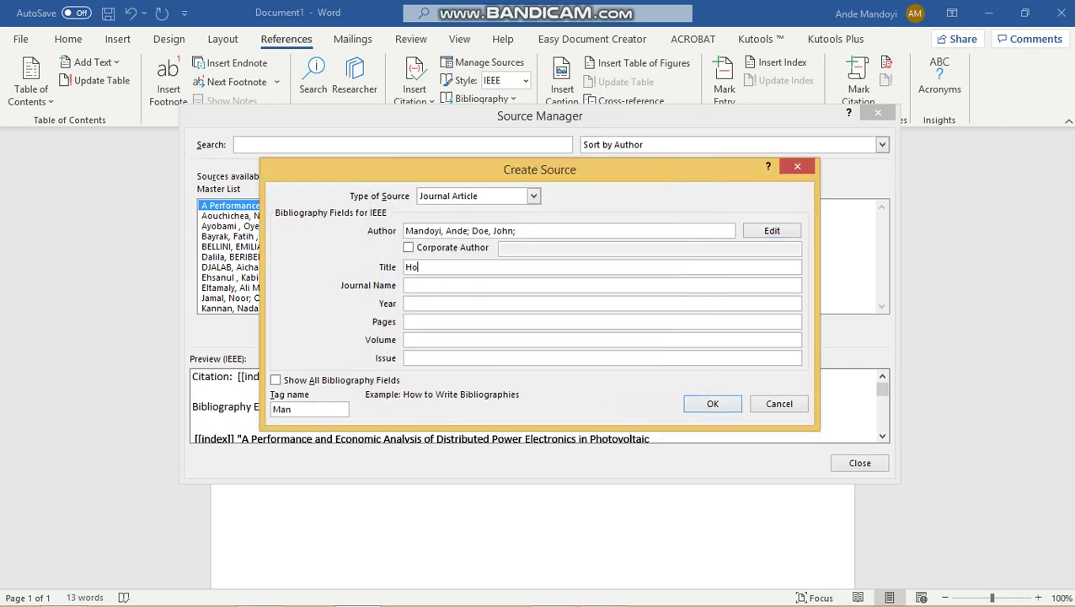
pyautogui.write('How to add references on word')
pyautogui.click(423, 287)
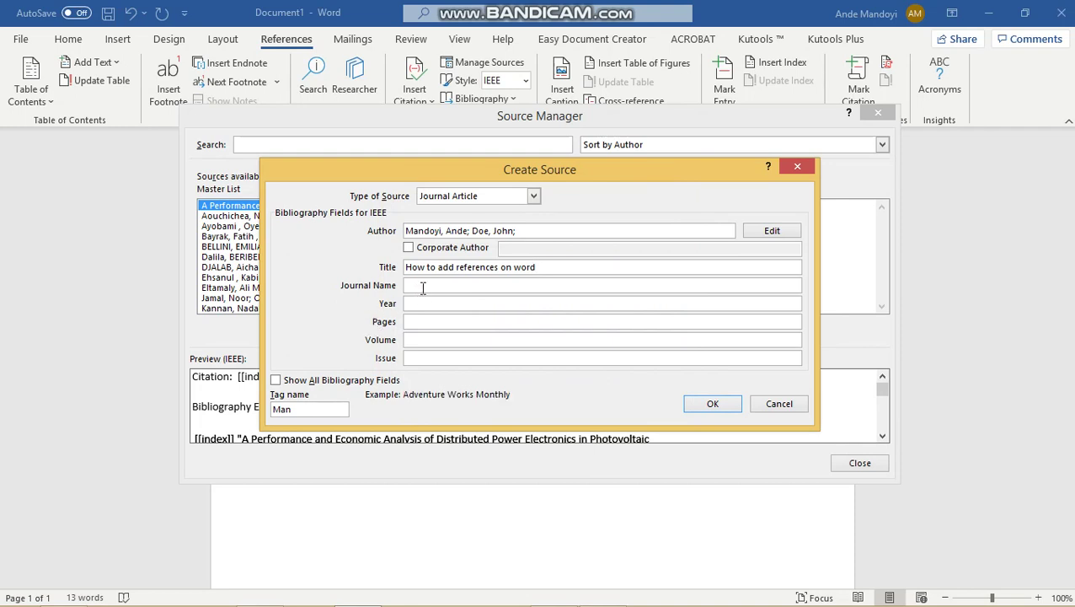
pyautogui.write('Journal')
pyautogui.click(429, 305)
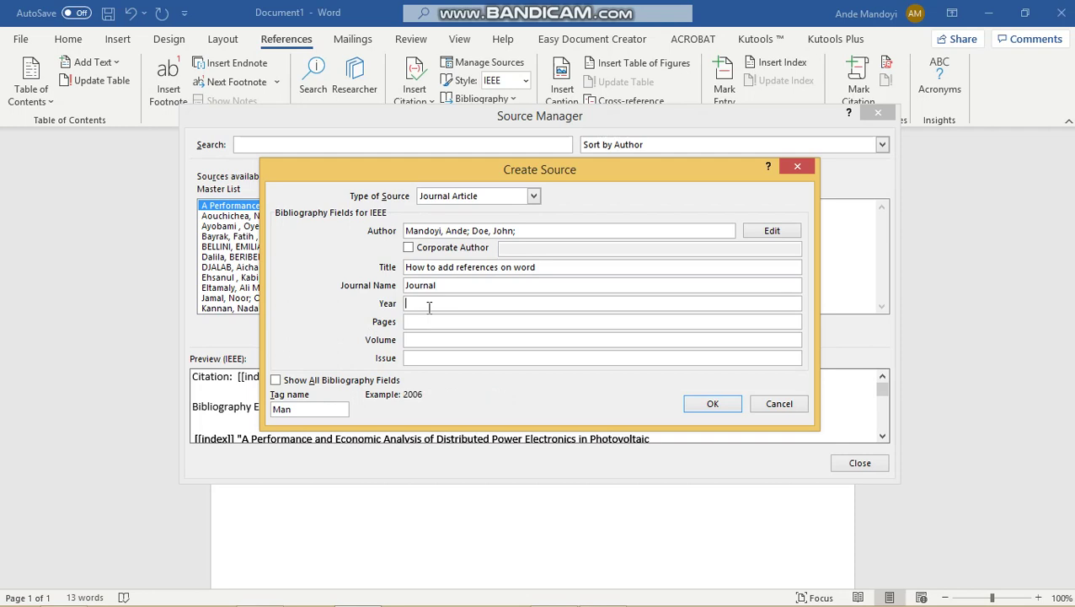
pyautogui.write('2021')
pyautogui.click(421, 321)
pyautogui.click(436, 339)
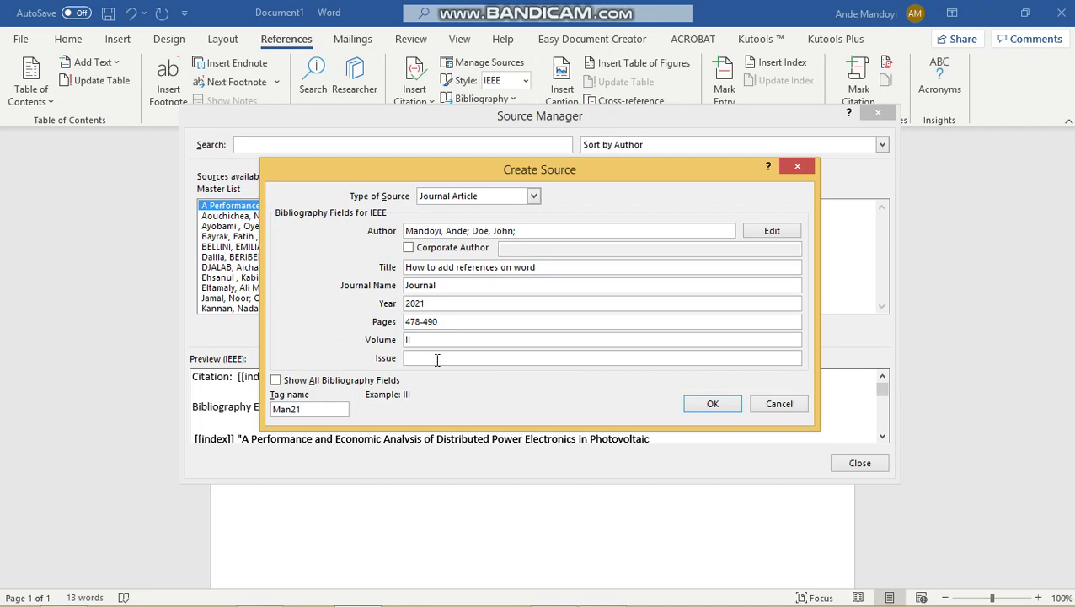
pyautogui.click(713, 403)
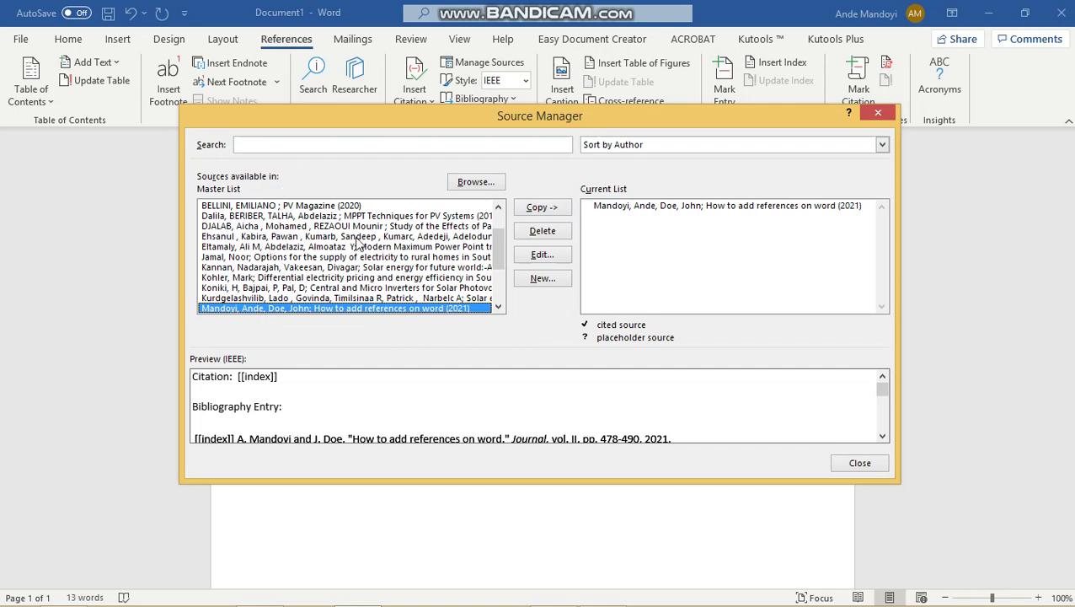
# - Copy the Central and Micro Inverters source to the current list, delete it there, and close
pyautogui.click(363, 288)
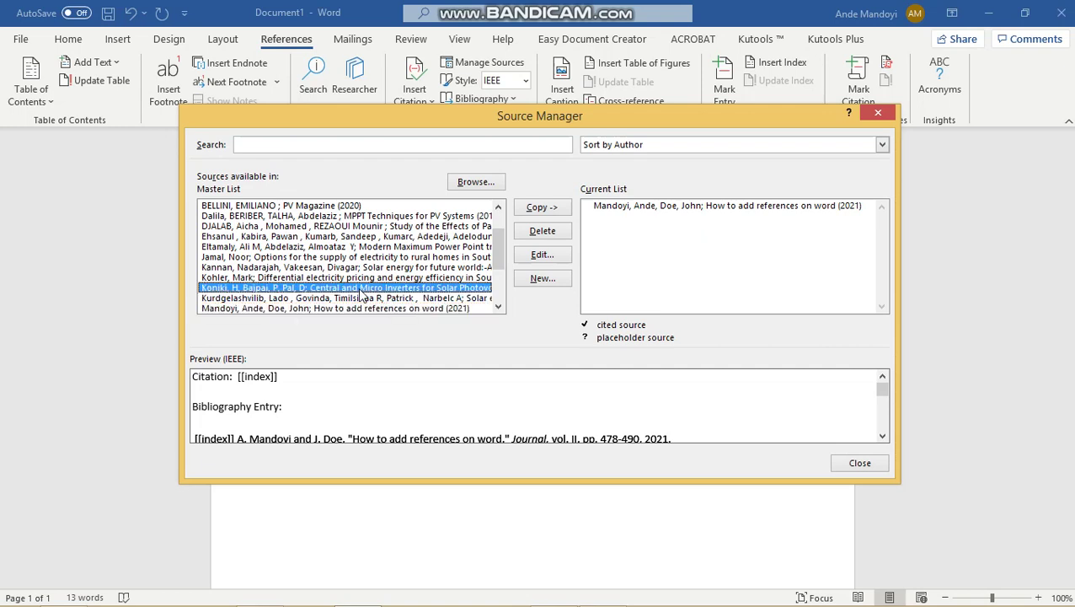
pyautogui.click(556, 212)
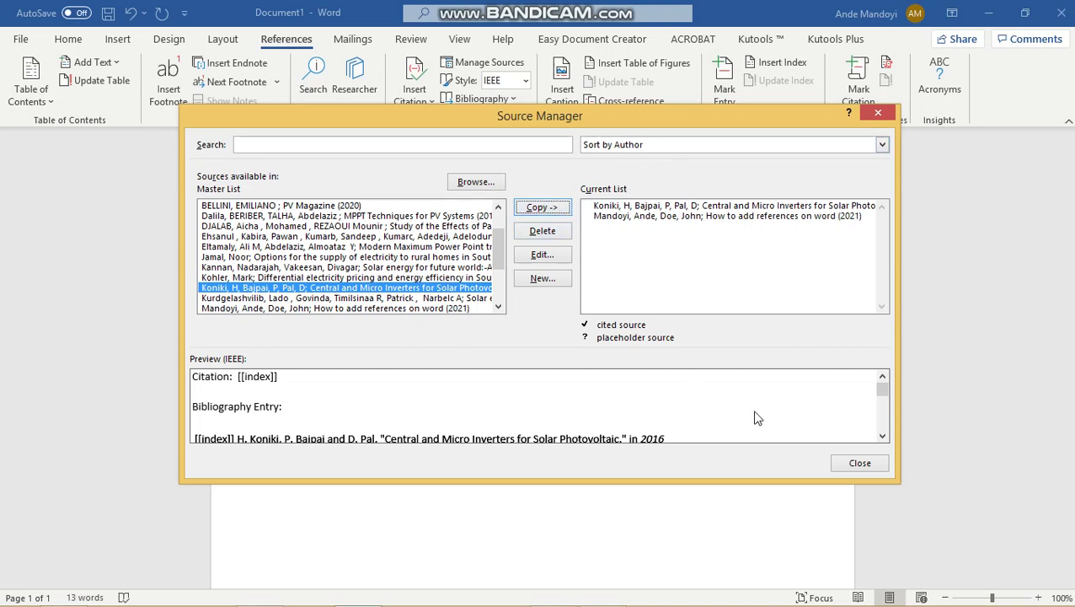
pyautogui.click(660, 206)
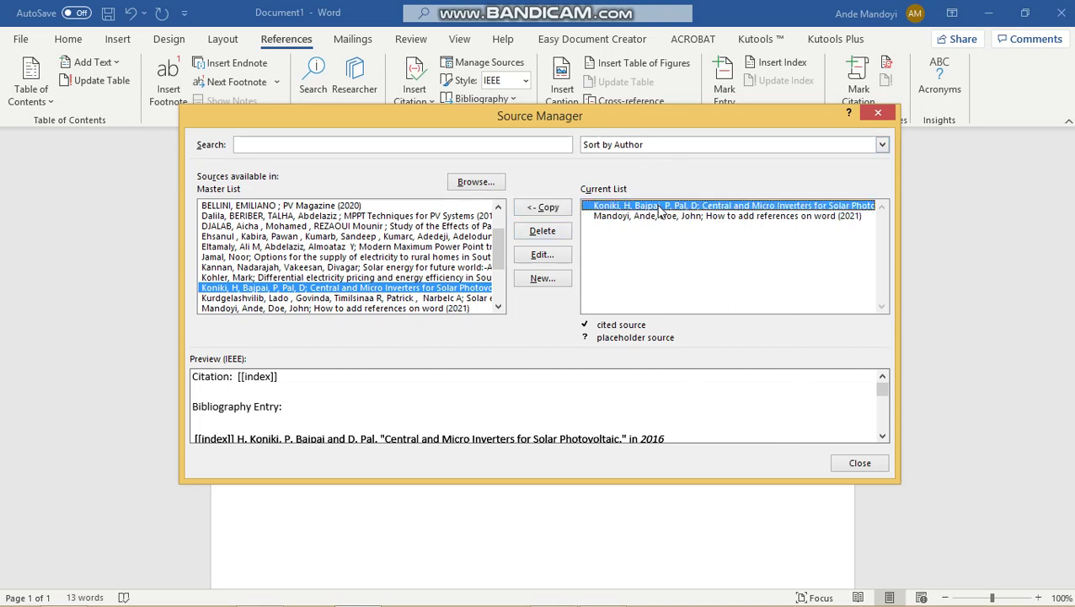
pyautogui.click(544, 235)
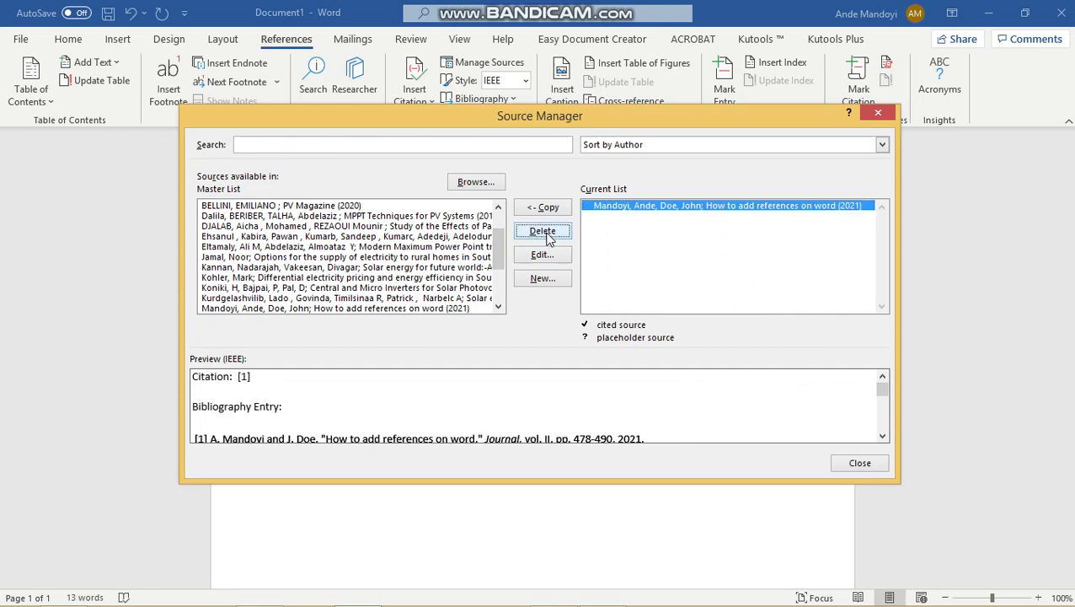
pyautogui.click(868, 462)
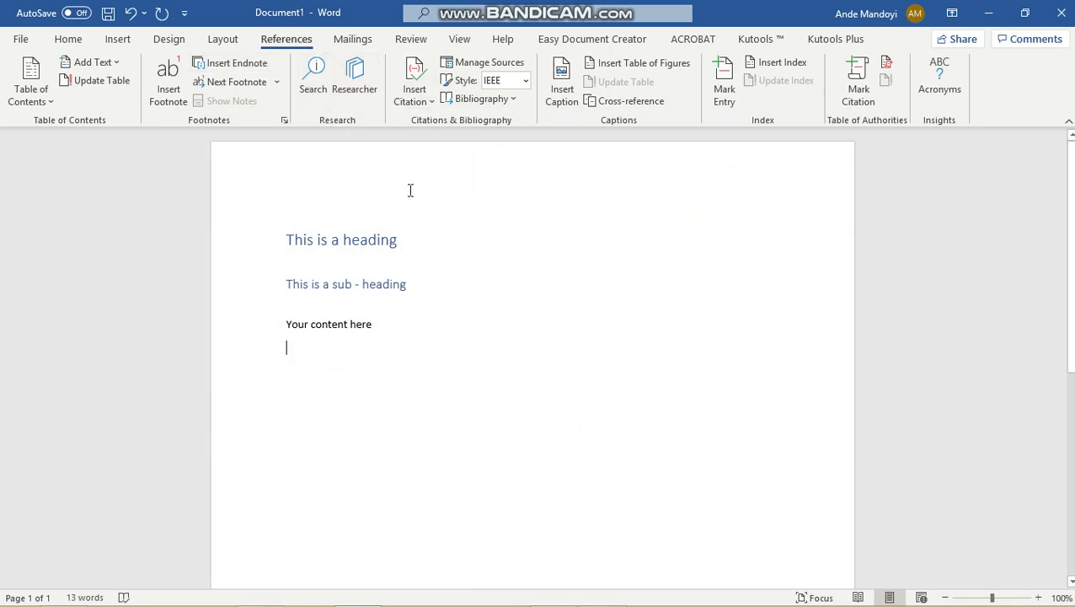
# - Insert the built-in 'References' bibliography below the document content
pyautogui.click(495, 97)
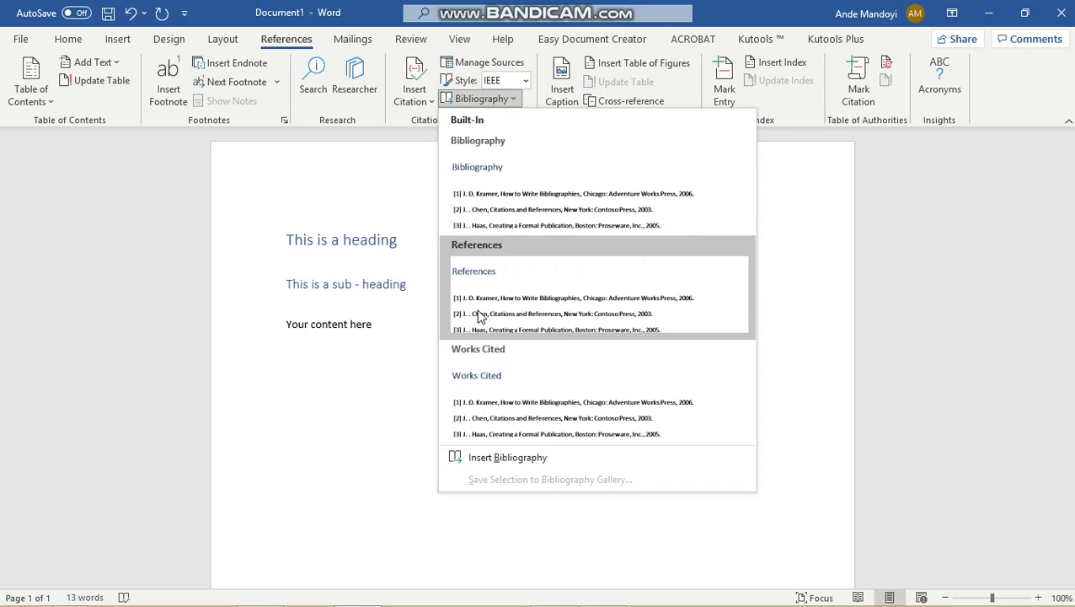
pyautogui.click(523, 258)
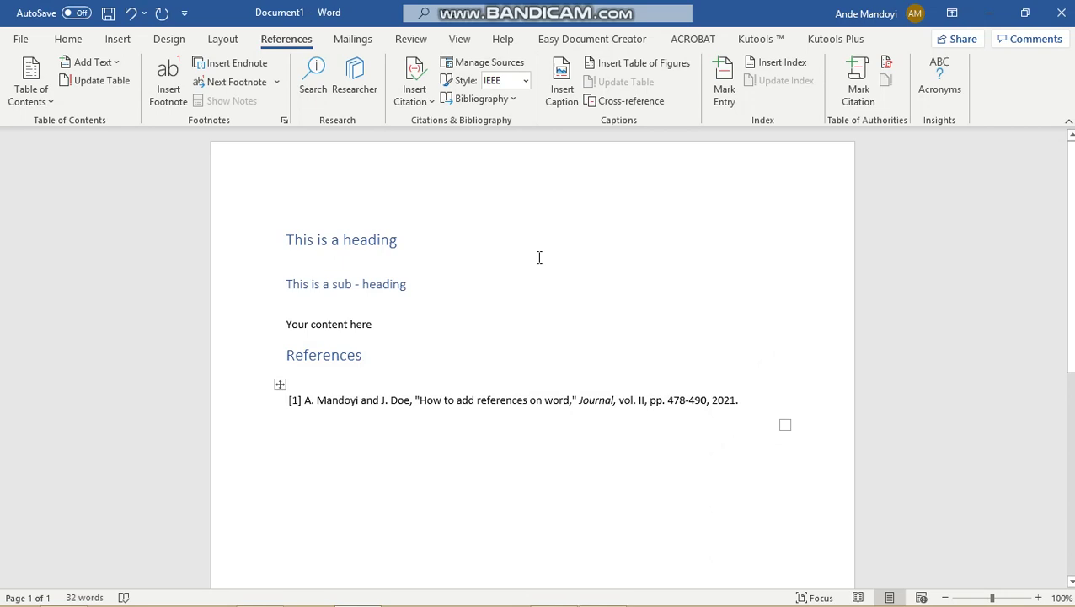
# - Switch the citation style to Harvard - Anglia and cite the 2021 journal source after 'Your content here'
pyautogui.click(525, 81)
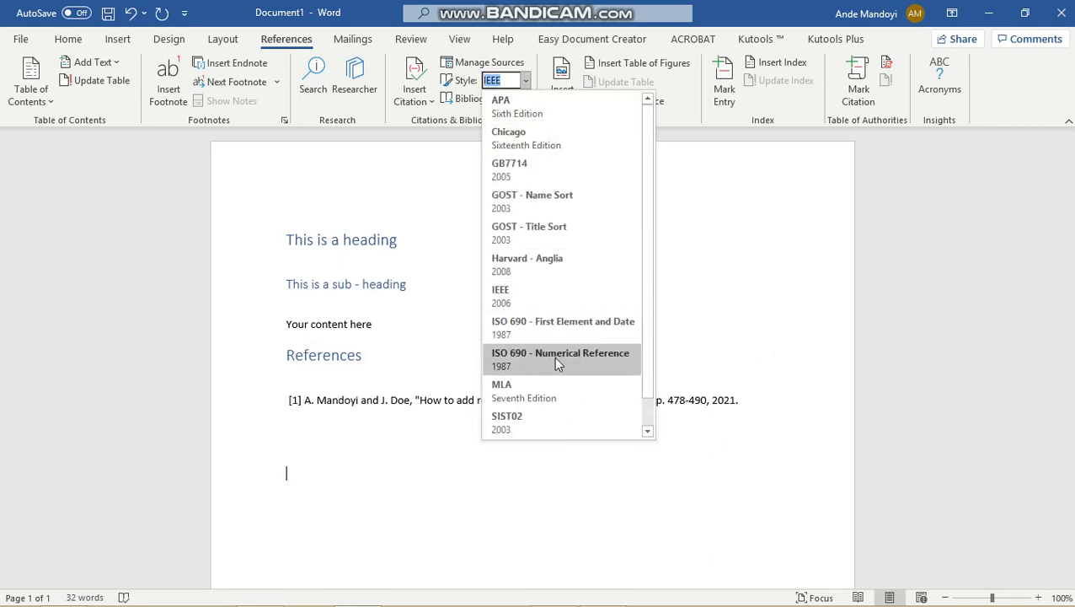
pyautogui.click(553, 267)
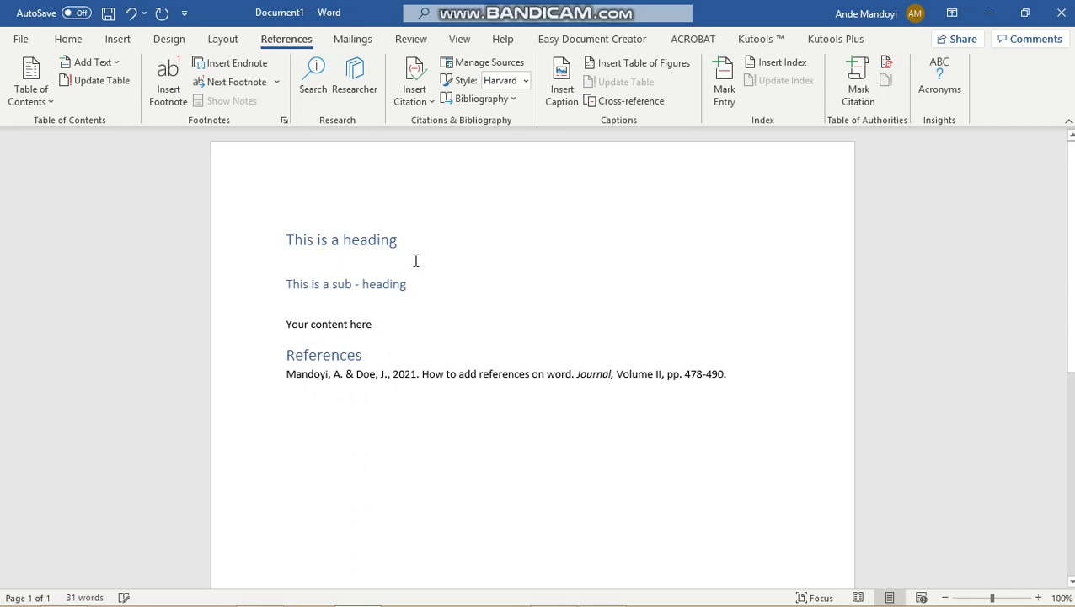
pyautogui.click(420, 108)
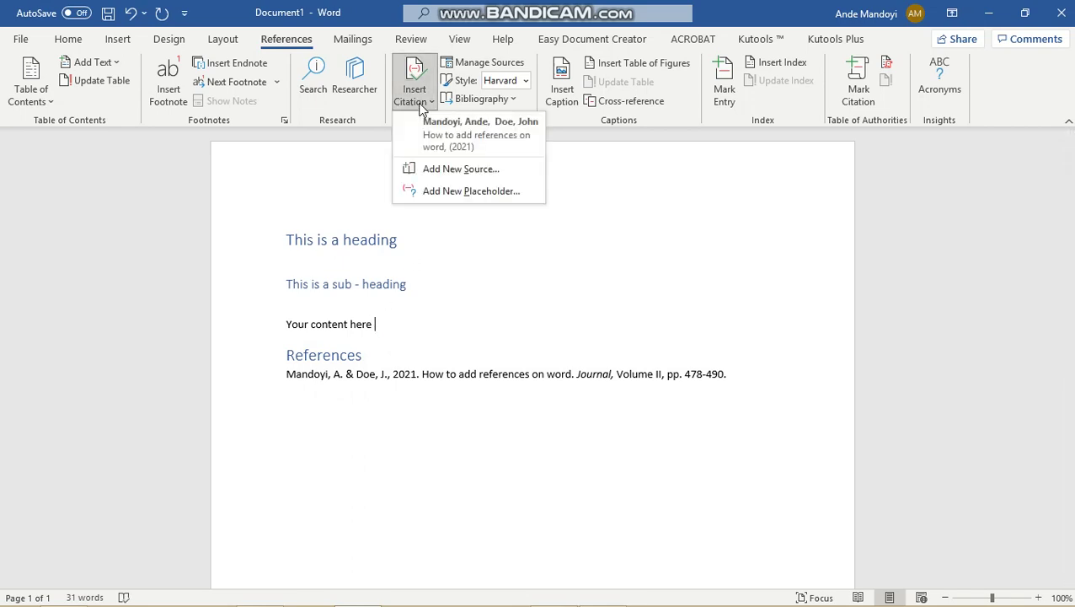
pyautogui.click(436, 135)
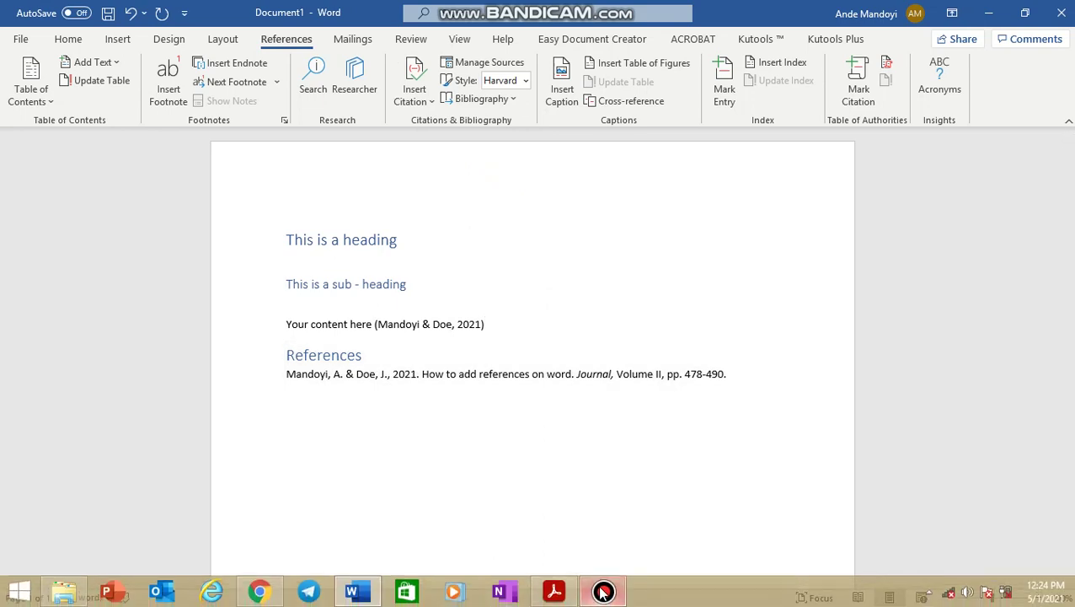
pyautogui.click(603, 591)
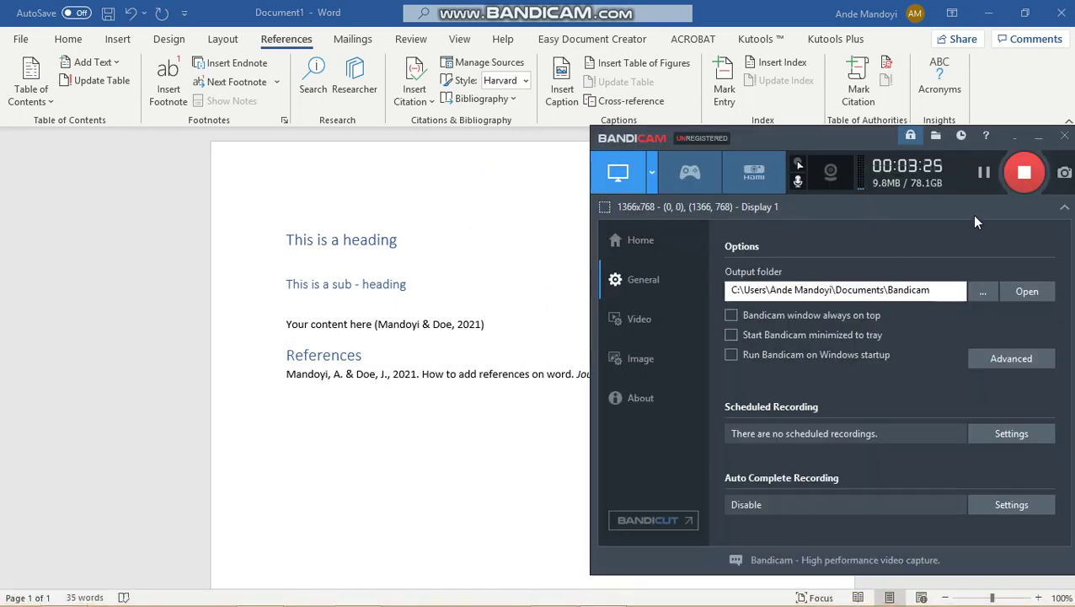